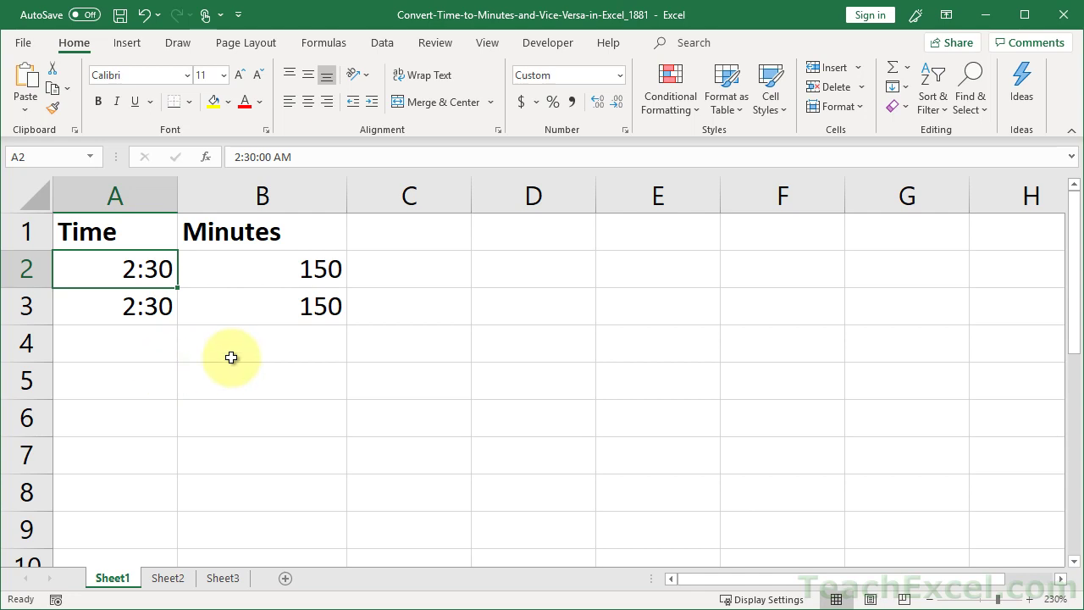
# Step: Replace the formula in B2 with =A2*24*60 to convert the time in A2 to minutes
pyautogui.click(235, 276)
pyautogui.doubleClick(237, 276)
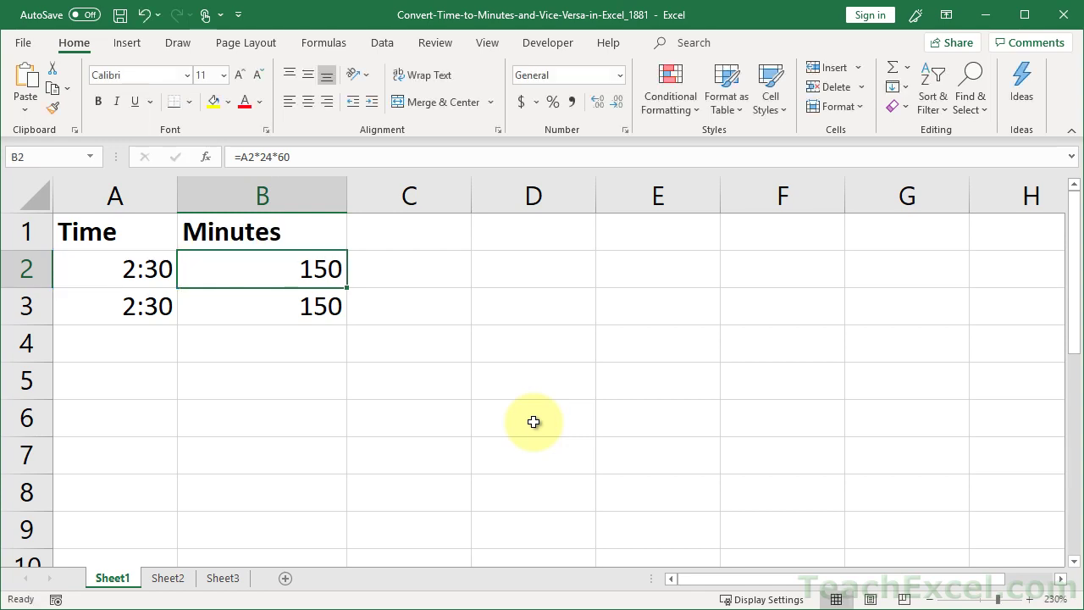
pyautogui.press('Delete')
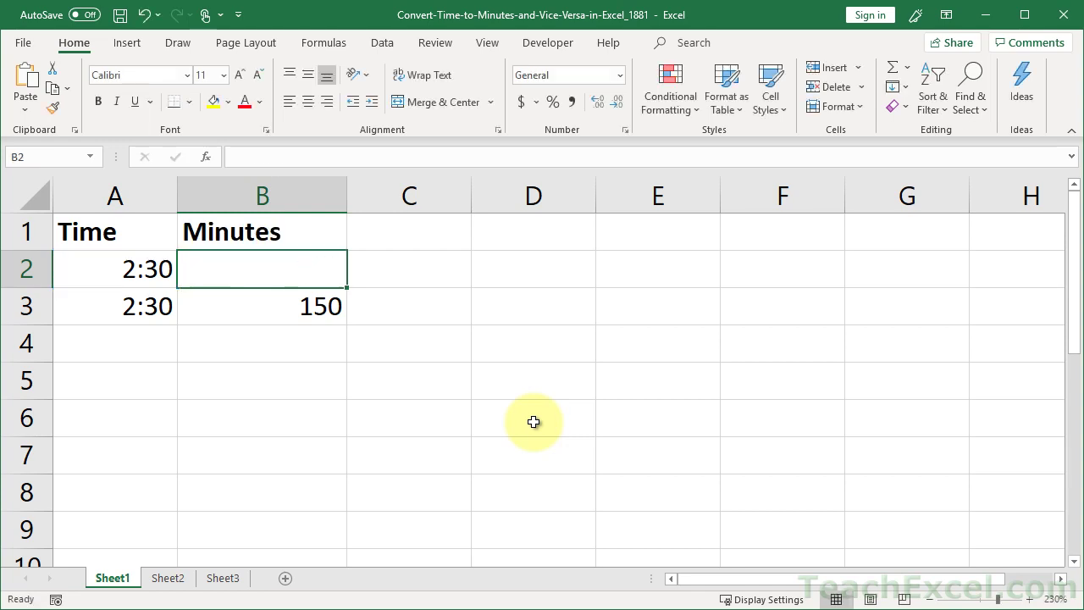
pyautogui.write('=')
pyautogui.click(126, 267)
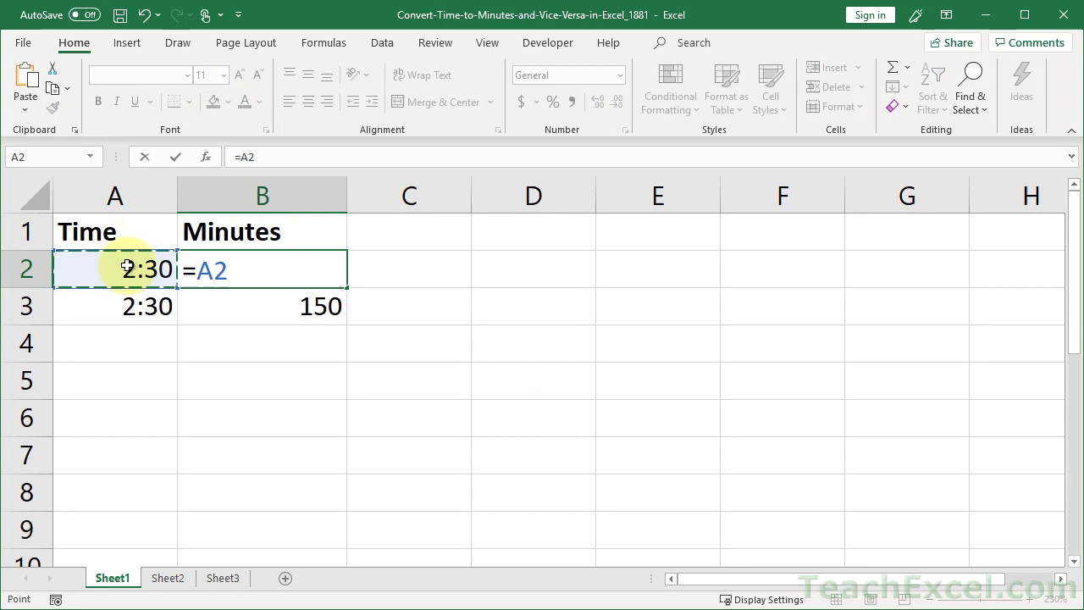
pyautogui.write('*2')
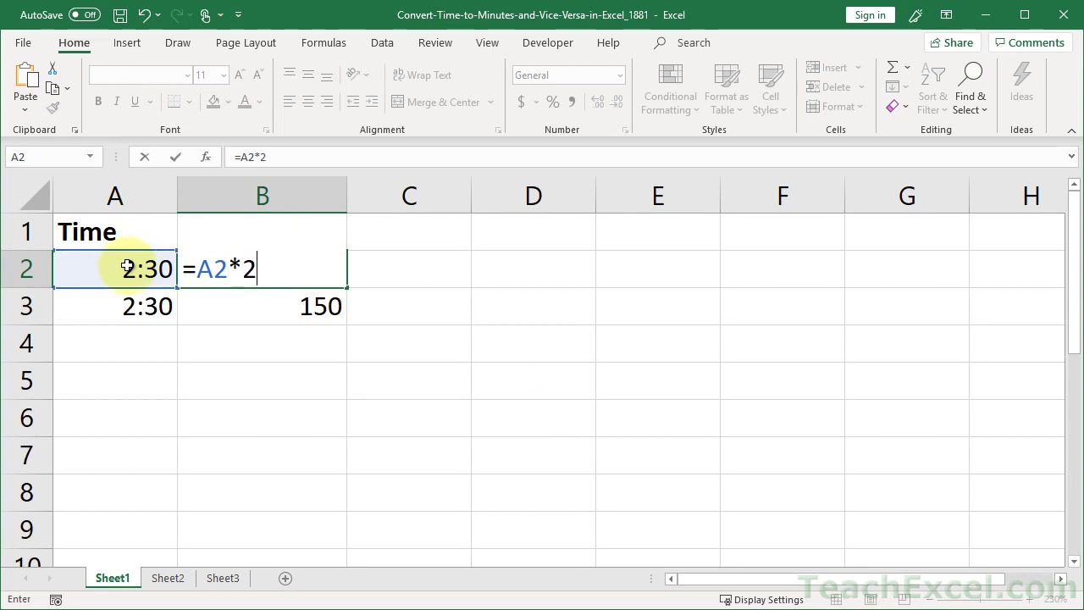
pyautogui.write('4*60')
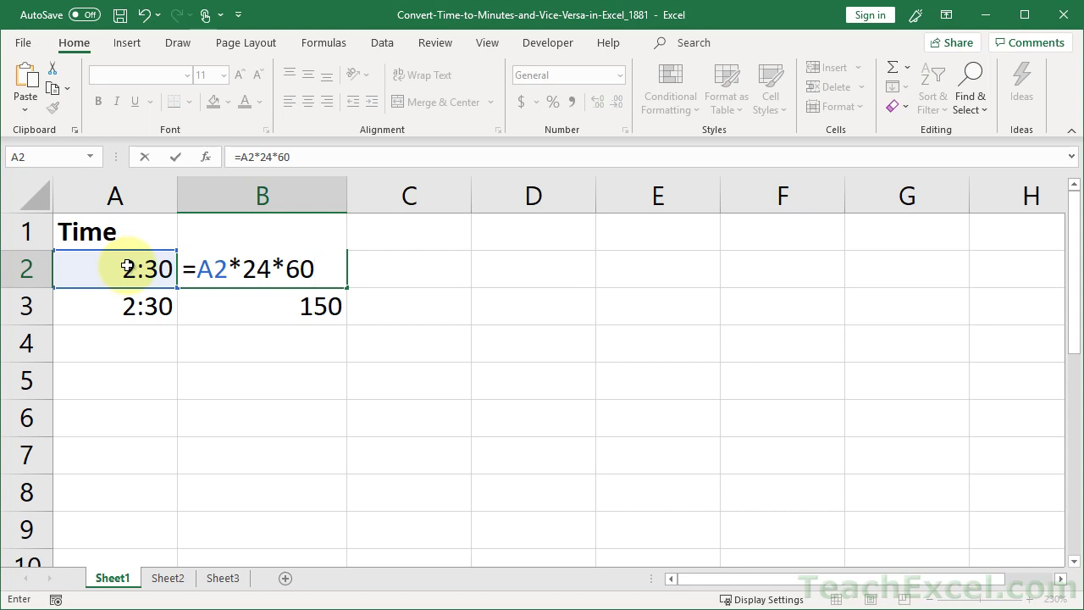
pyautogui.write('*60')
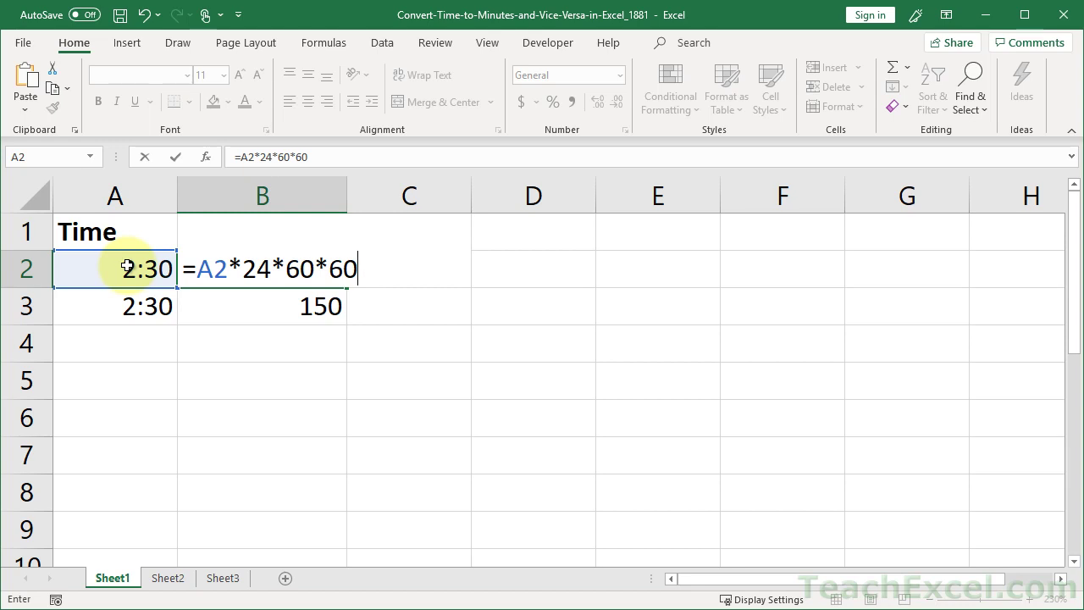
pyautogui.press('BackSpace')
pyautogui.press('BackSpace')
pyautogui.press('BackSpace')
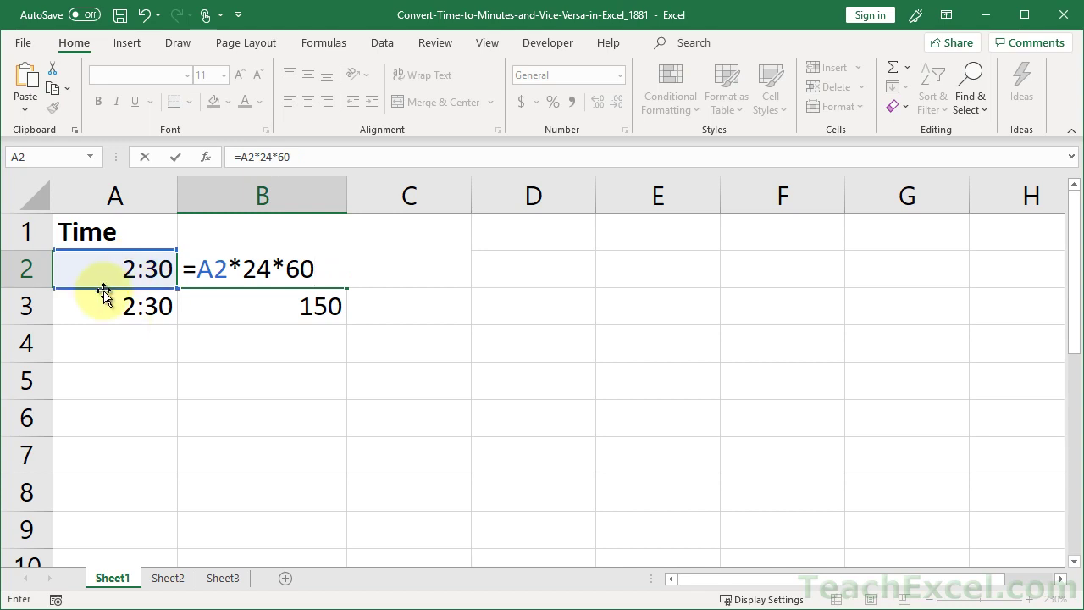
pyautogui.press('Tab')
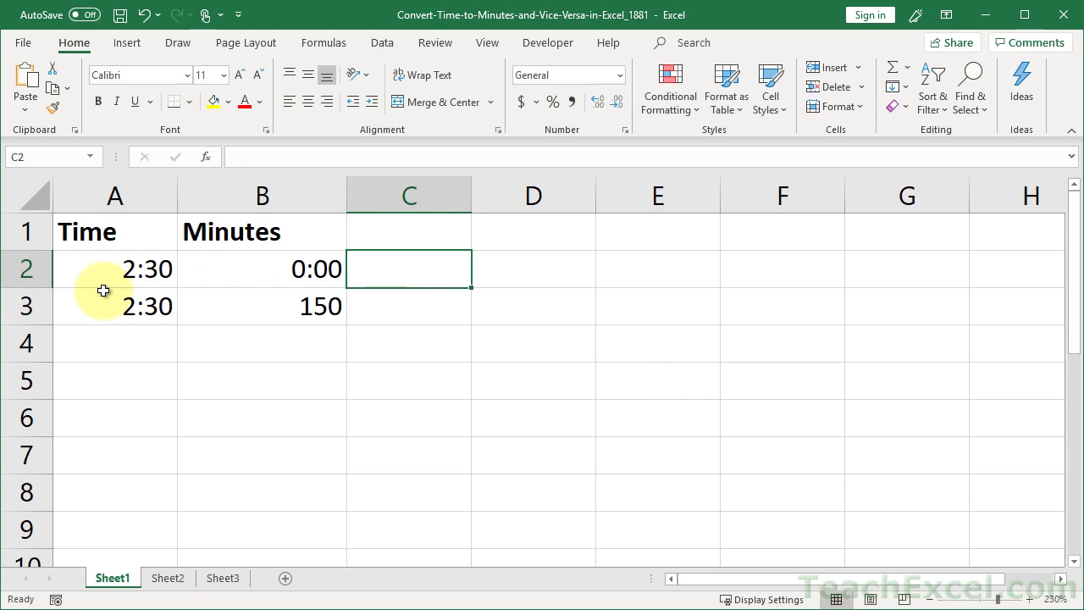
# Step: Enter the formula =24*60 in cell C2 to calculate the minutes in a day
pyautogui.write('=')
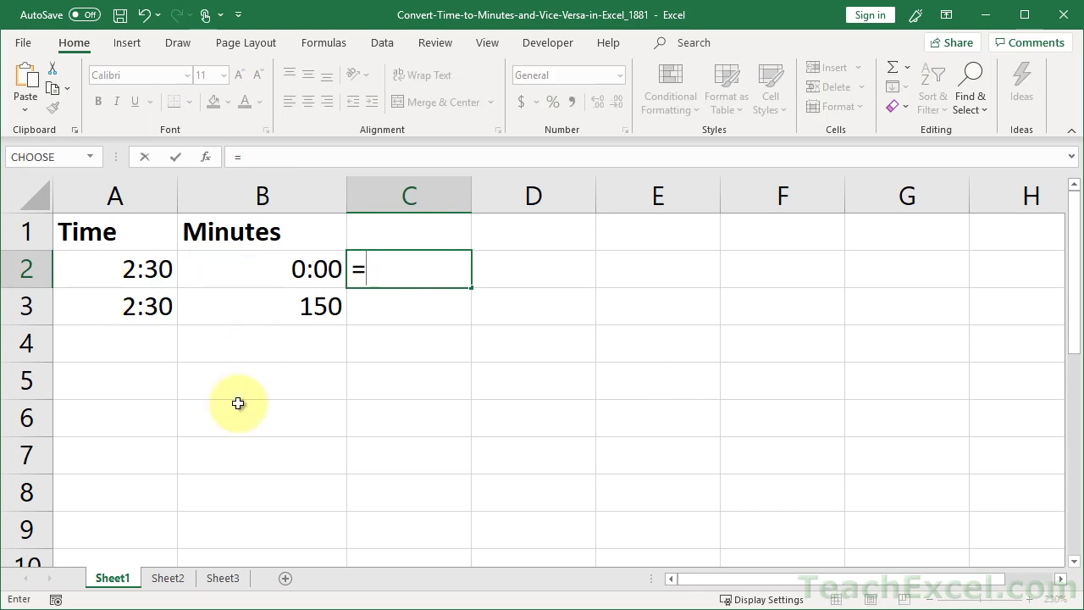
pyautogui.write('24*60')
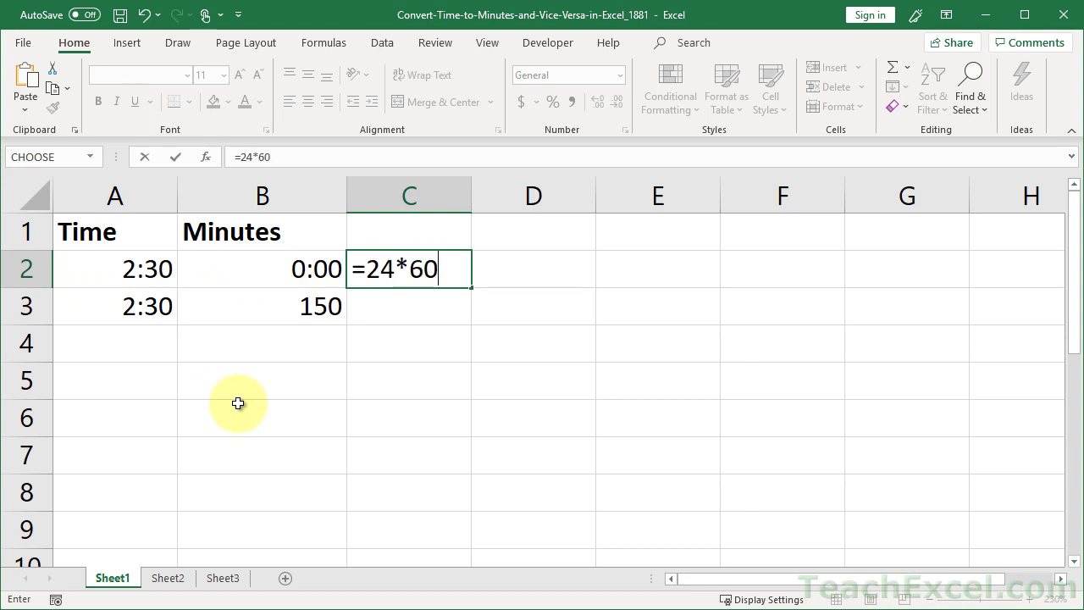
pyautogui.hotkey('ctrl', 'Return')
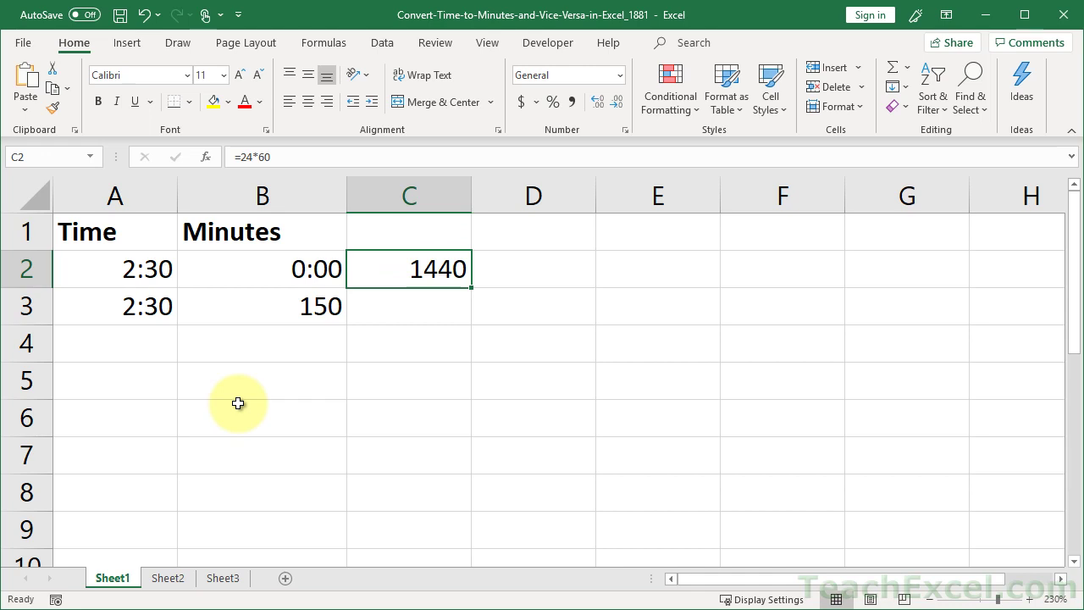
# Step: Set the number format of the minutes result in cell B2 to General
pyautogui.click(234, 274)
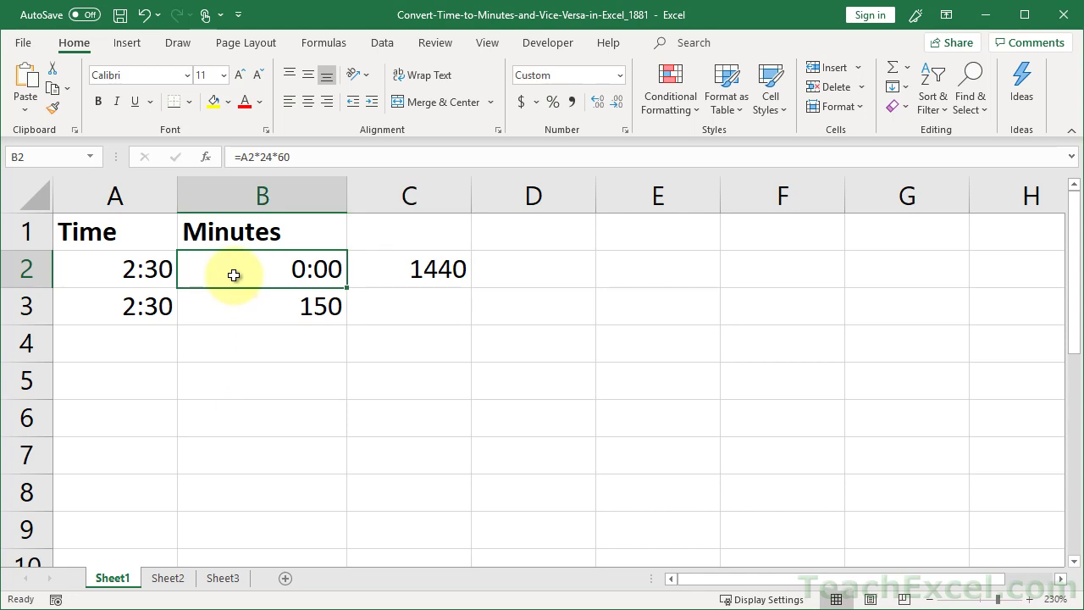
pyautogui.click(122, 264)
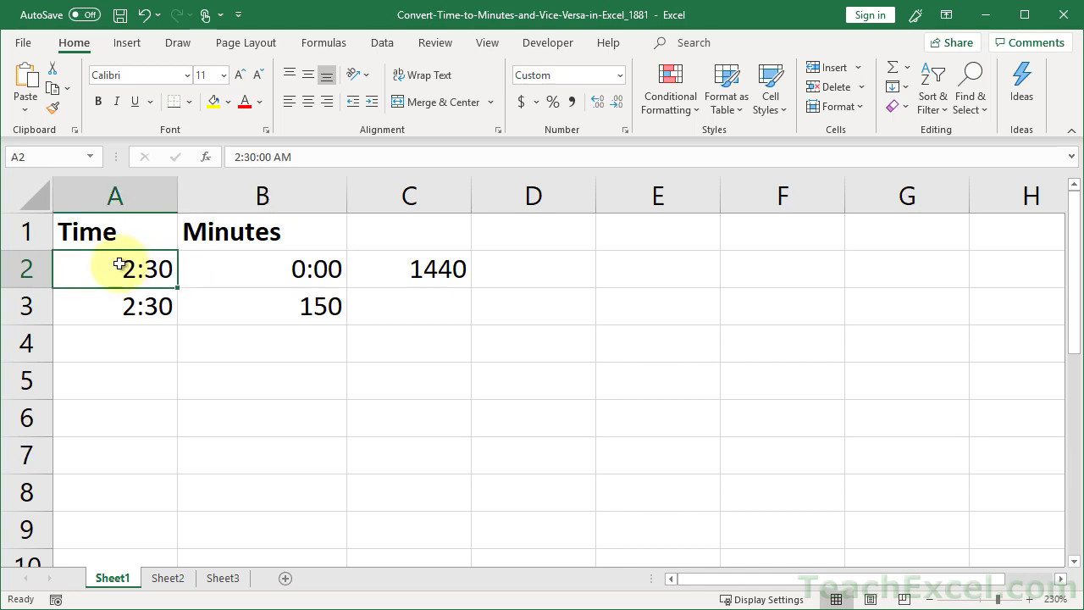
pyautogui.click(272, 266)
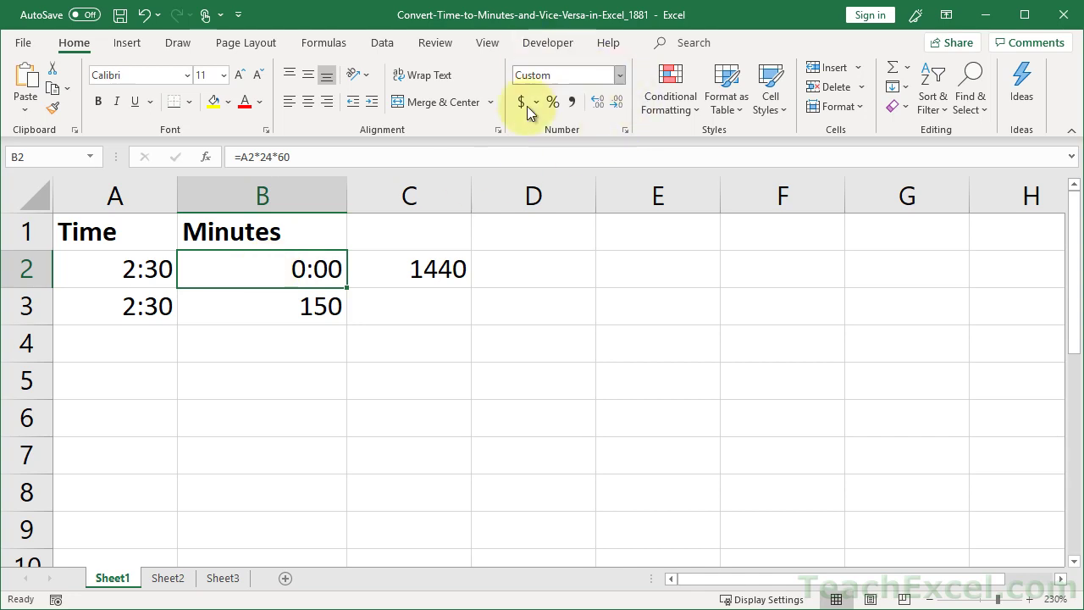
pyautogui.click(621, 75)
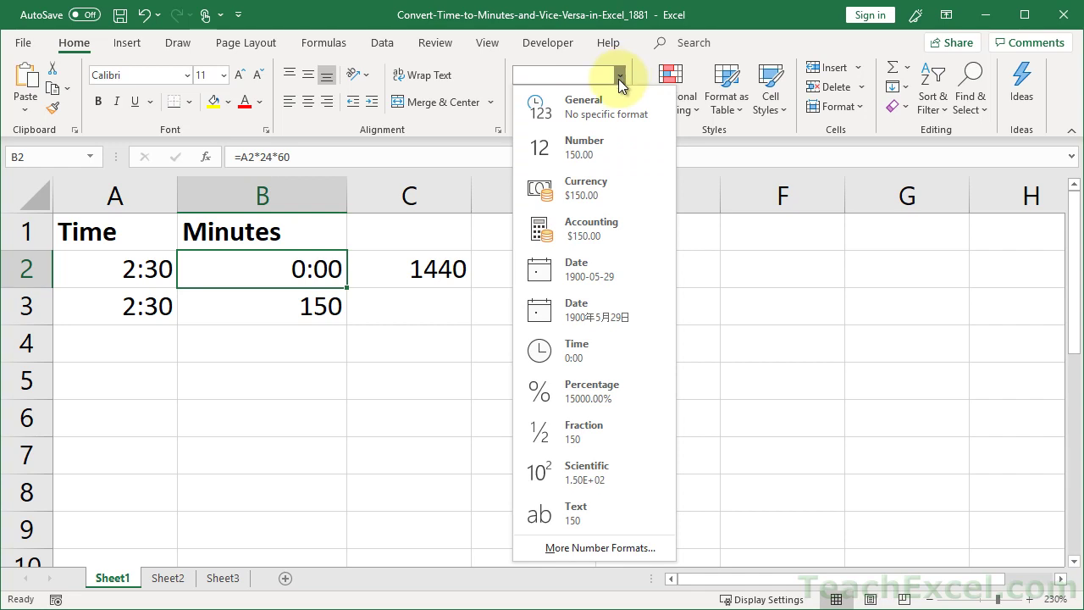
pyautogui.click(589, 120)
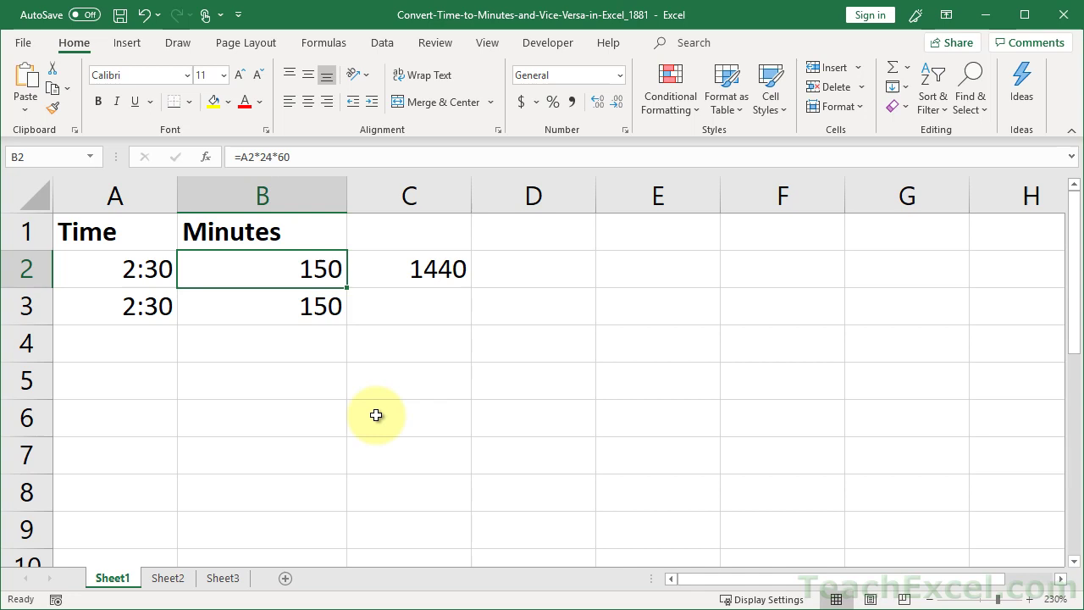
# Step: Preview the custom time formats h:mm:ss, h:mm:ss AM/PM and h:mm AM/PM on cell A2 without applying any
pyautogui.click(106, 271)
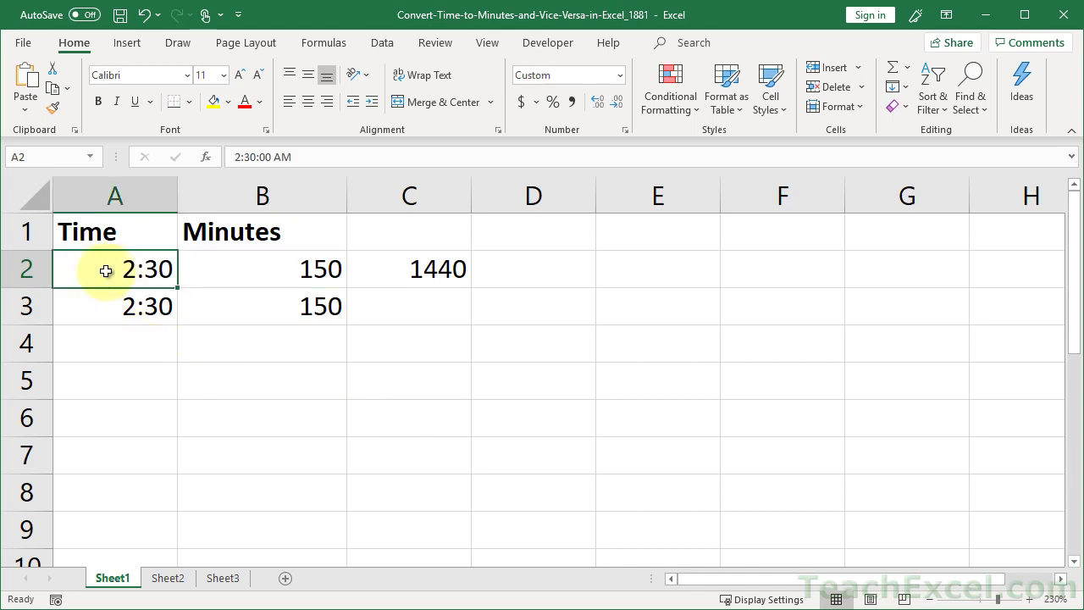
pyautogui.rightClick(106, 271)
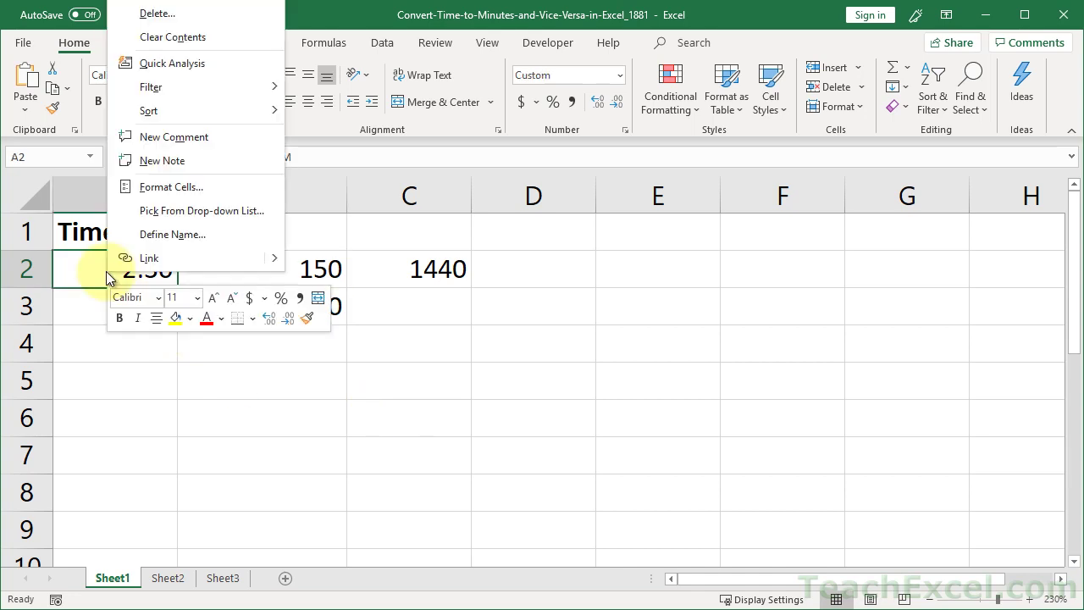
pyautogui.click(161, 186)
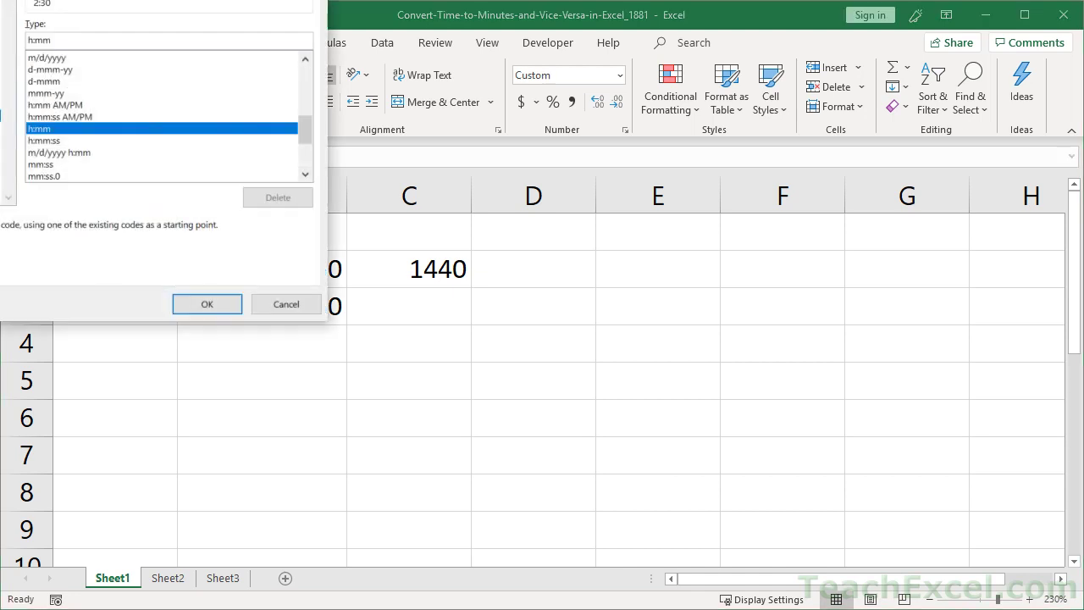
pyautogui.moveTo(73, 0); pyautogui.dragTo(383, 86)
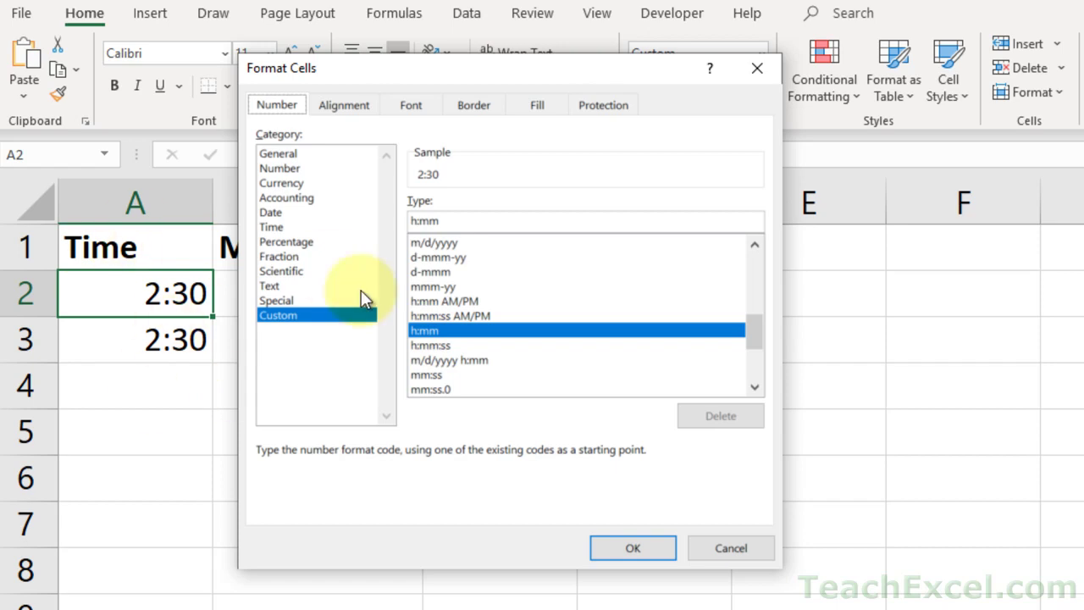
pyautogui.click(434, 347)
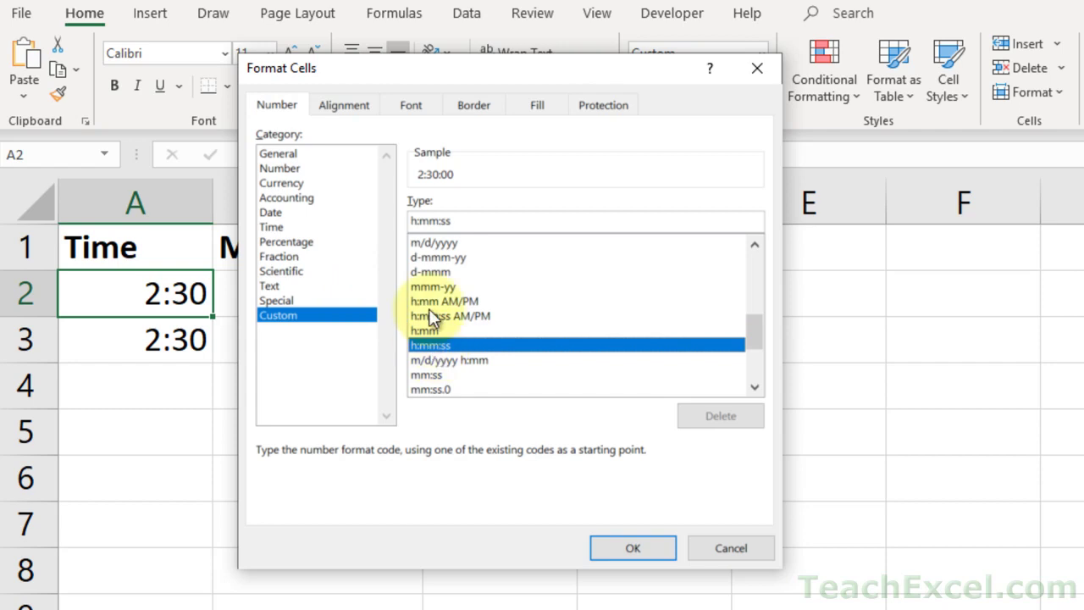
pyautogui.click(429, 313)
pyautogui.click(423, 302)
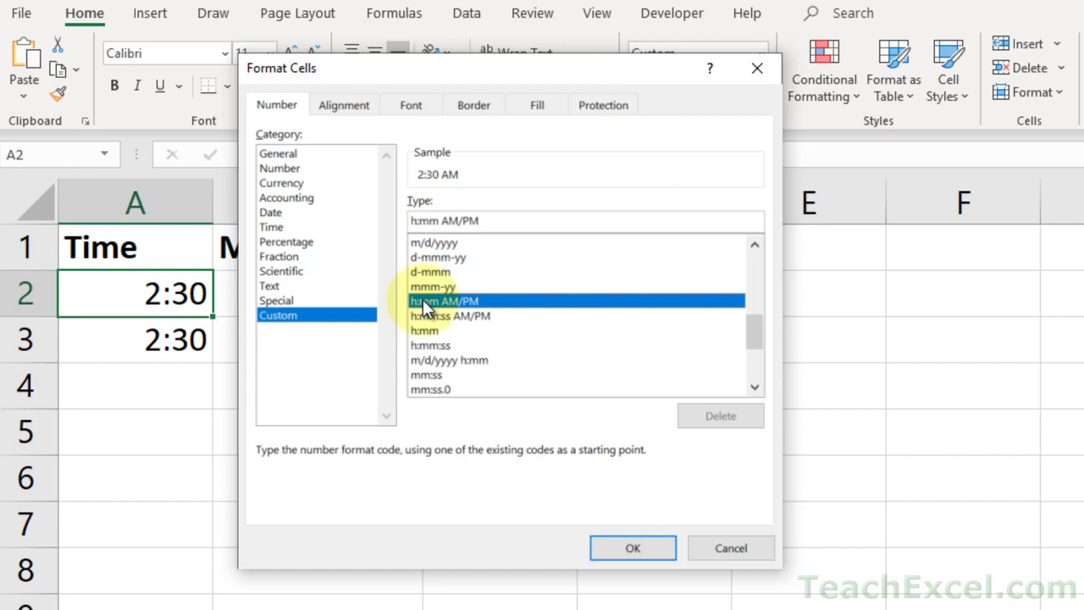
pyautogui.click(731, 546)
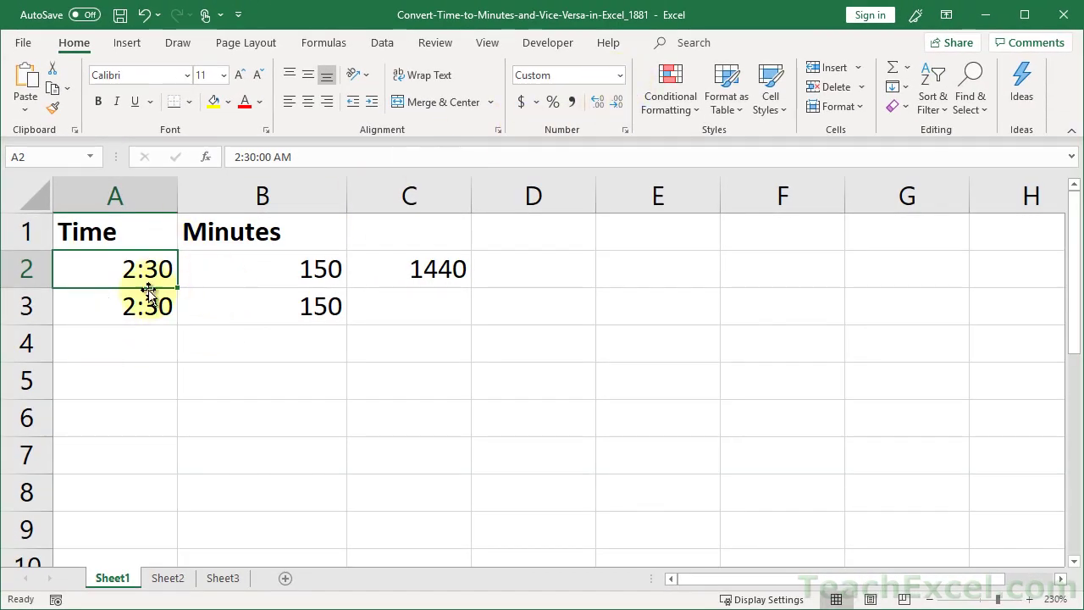
# Step: Set the number format of cell A2 to General and compare its underlying value with cells B2 and C2
pyautogui.click(620, 76)
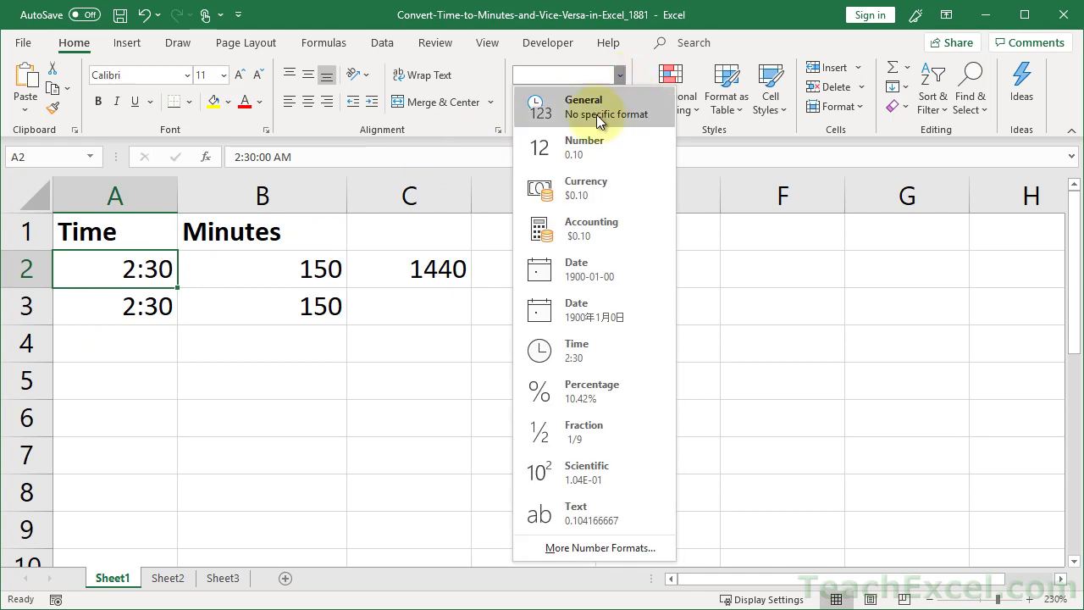
pyautogui.click(597, 114)
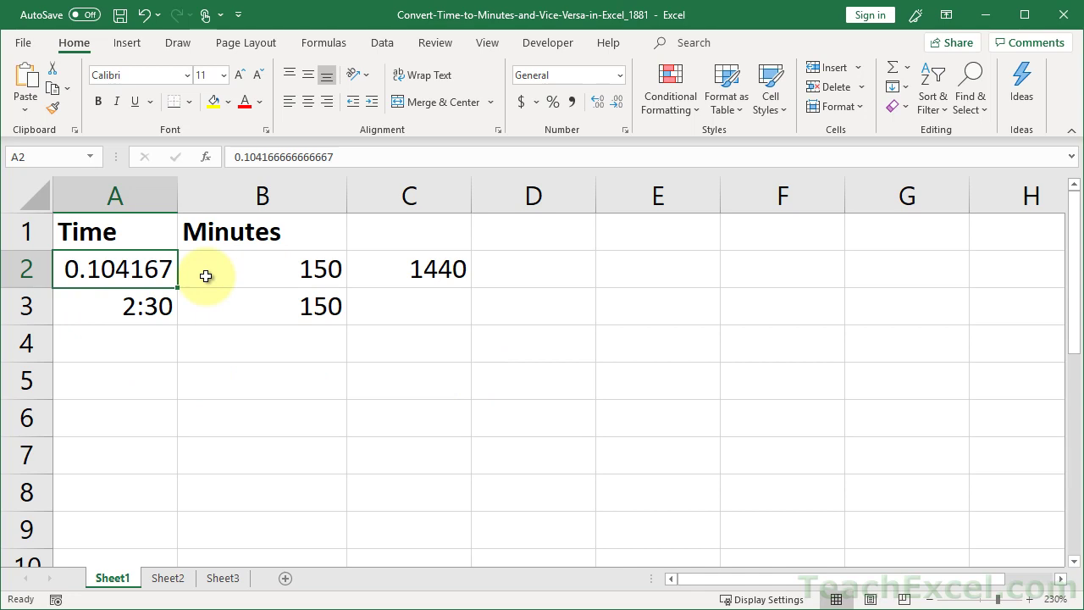
pyautogui.click(294, 272)
pyautogui.click(440, 273)
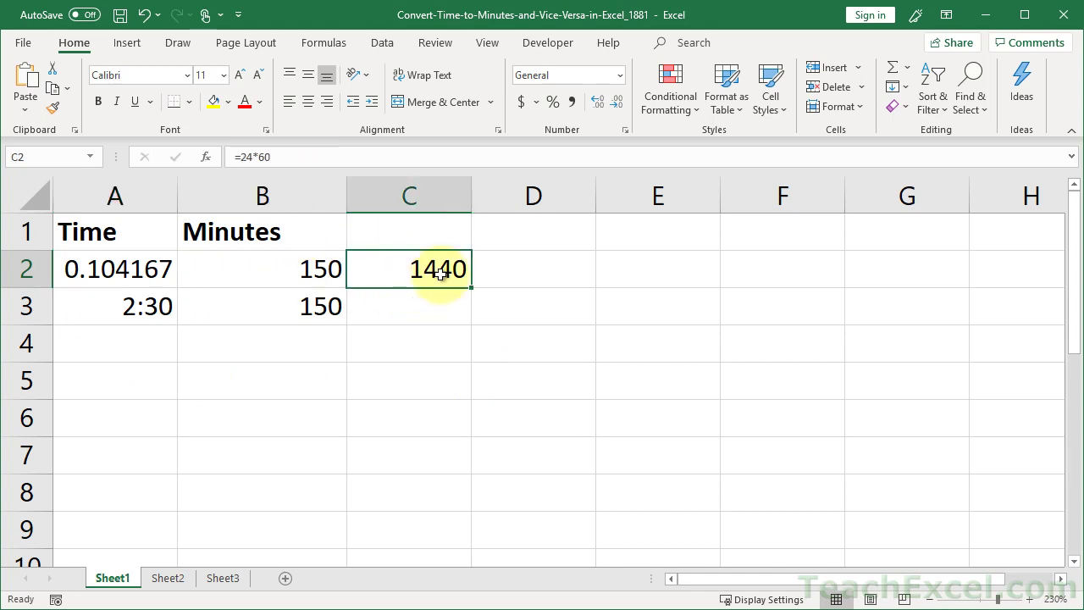
pyautogui.click(147, 273)
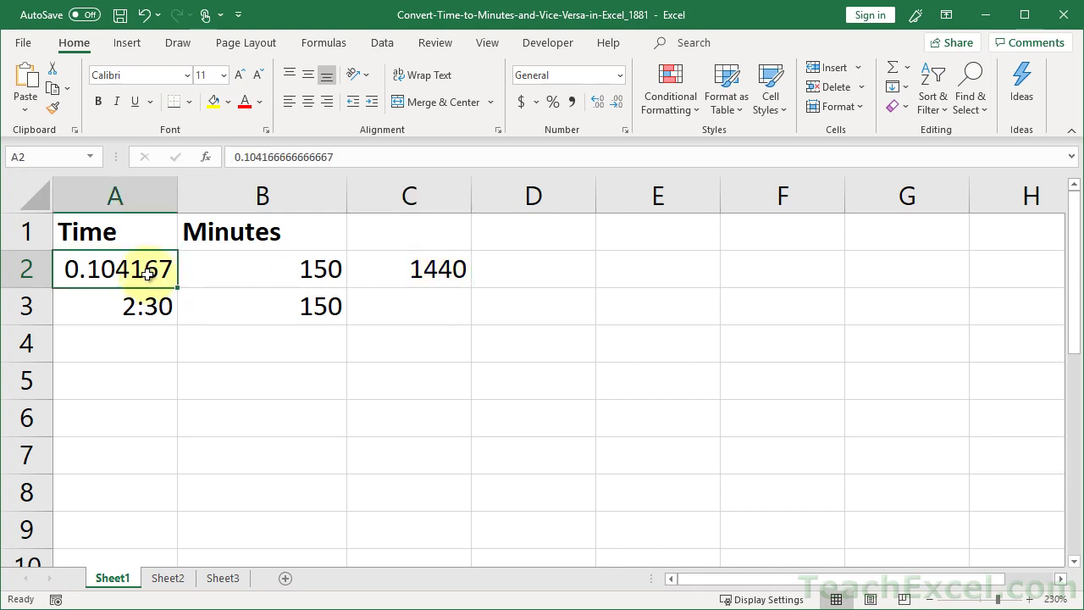
pyautogui.click(423, 266)
pyautogui.click(317, 265)
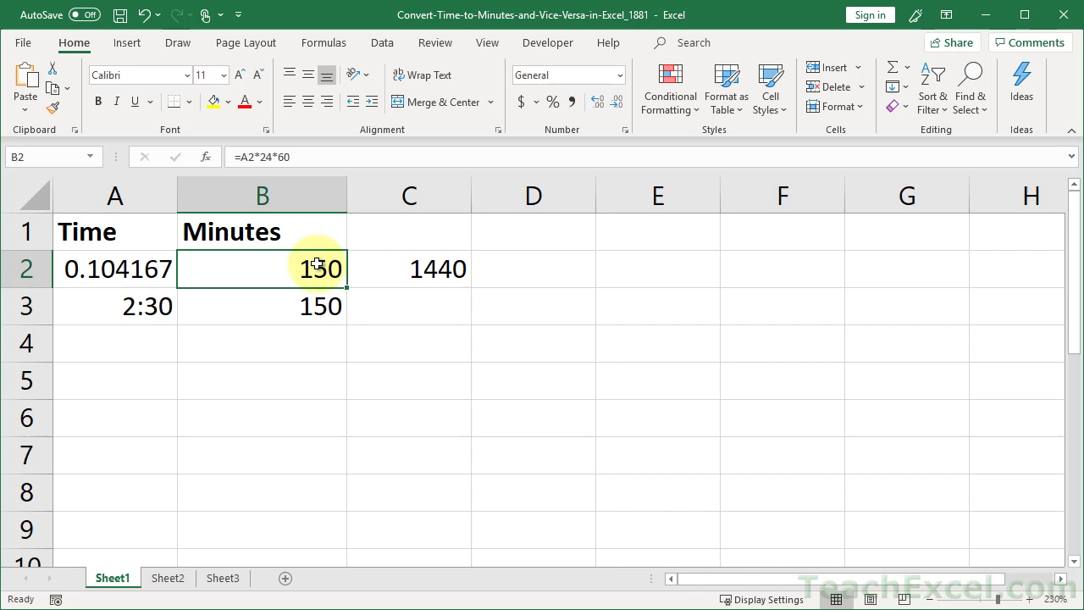
# Step: Test the minutes formula by entering 1 and 0.5 in turn in cell A2
pyautogui.click(118, 275)
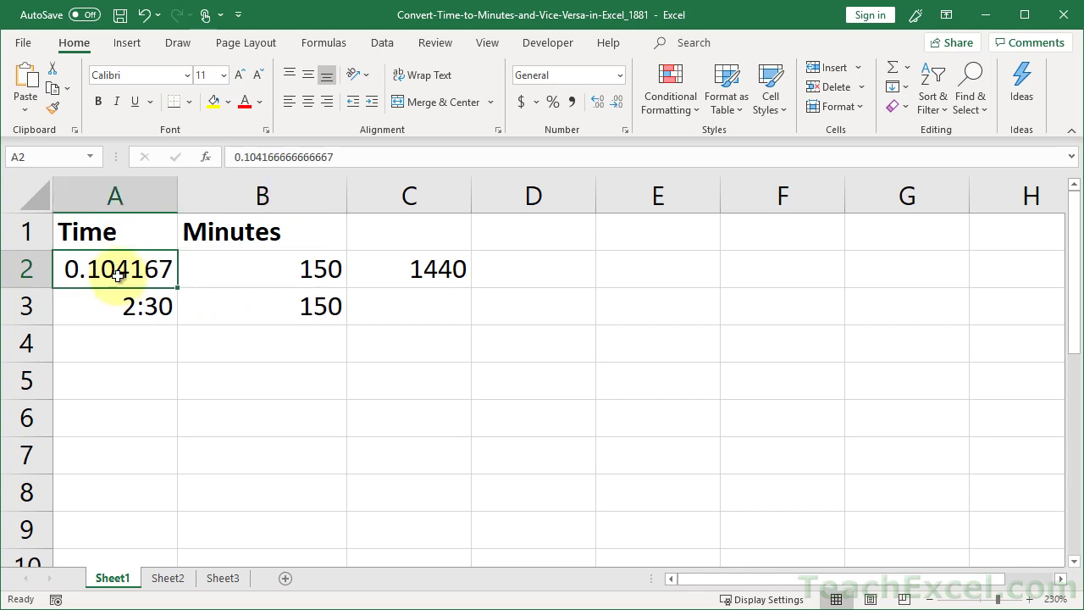
pyautogui.write('1')
pyautogui.hotkey('ctrl', 'Return')
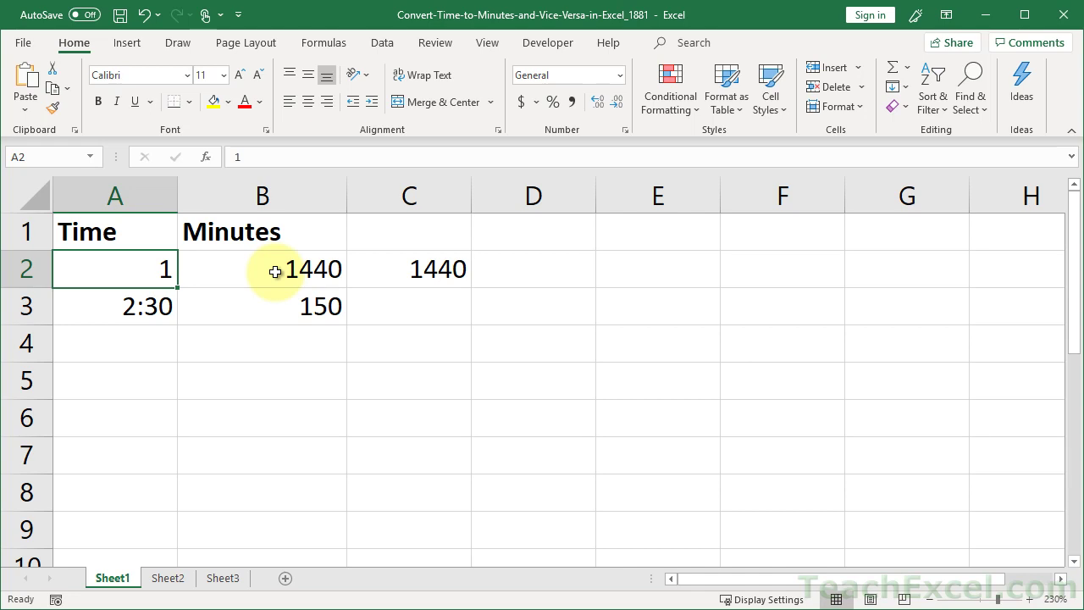
pyautogui.write('.5')
pyautogui.hotkey('ctrl', 'Return')
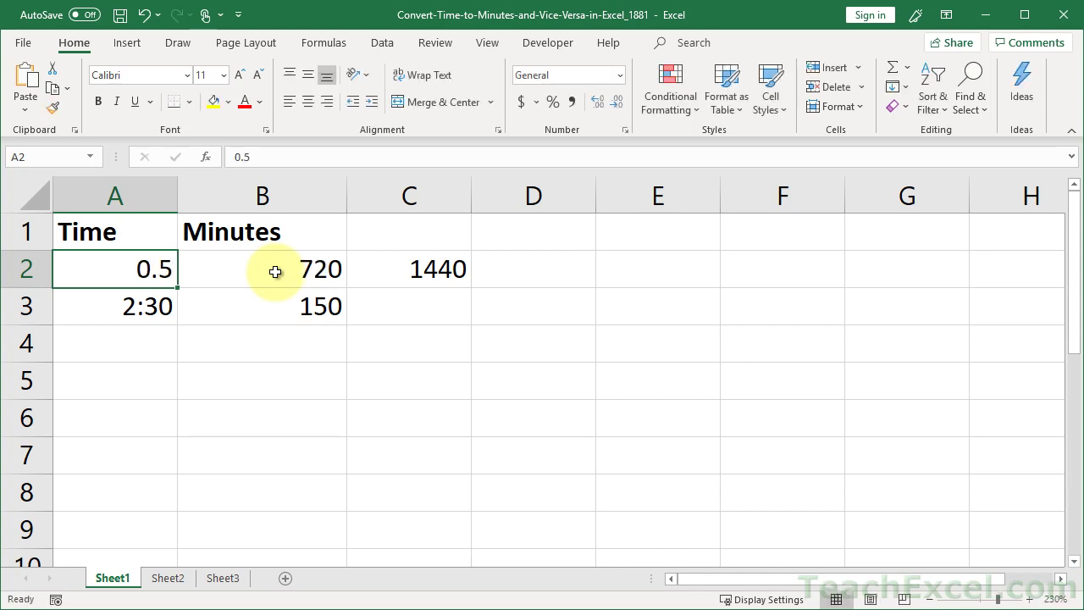
# Step: Format cell A2 with the 13:30 type from the Time number category
pyautogui.rightClick(132, 277)
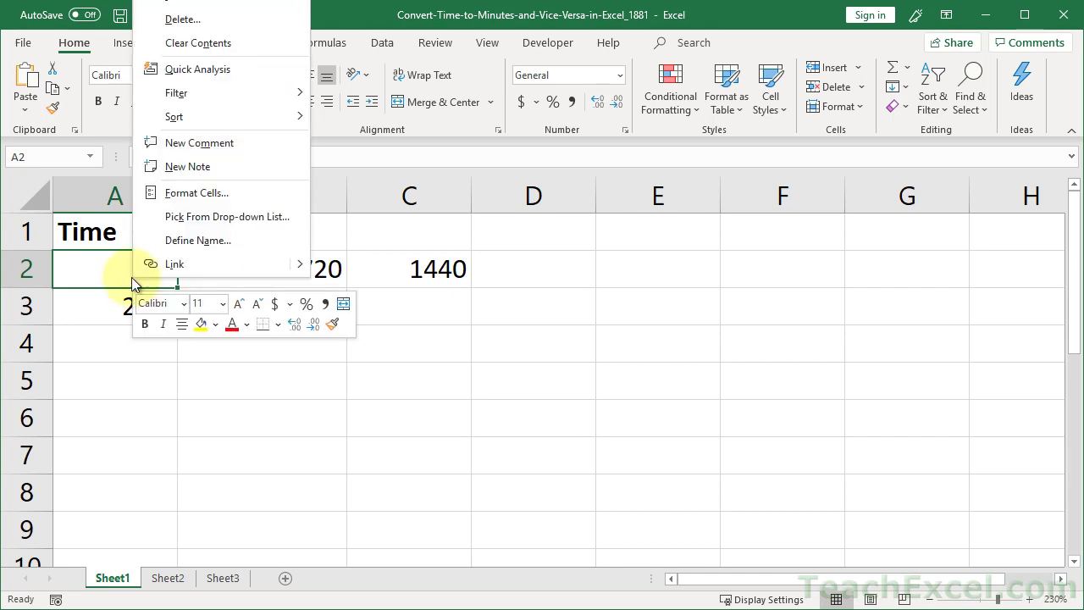
pyautogui.click(173, 199)
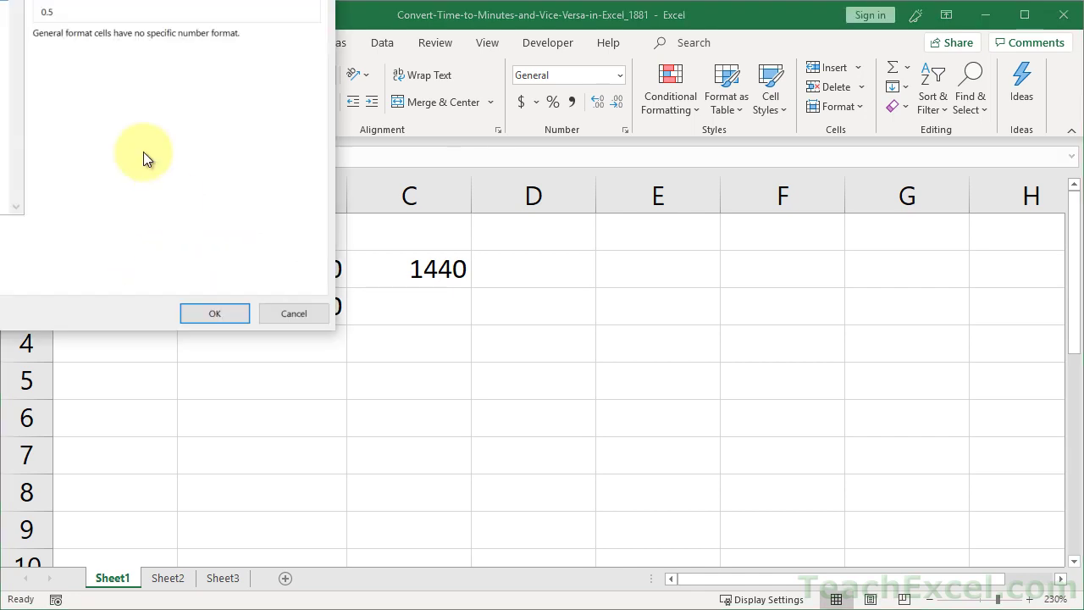
pyautogui.moveTo(52, 2); pyautogui.dragTo(364, 67)
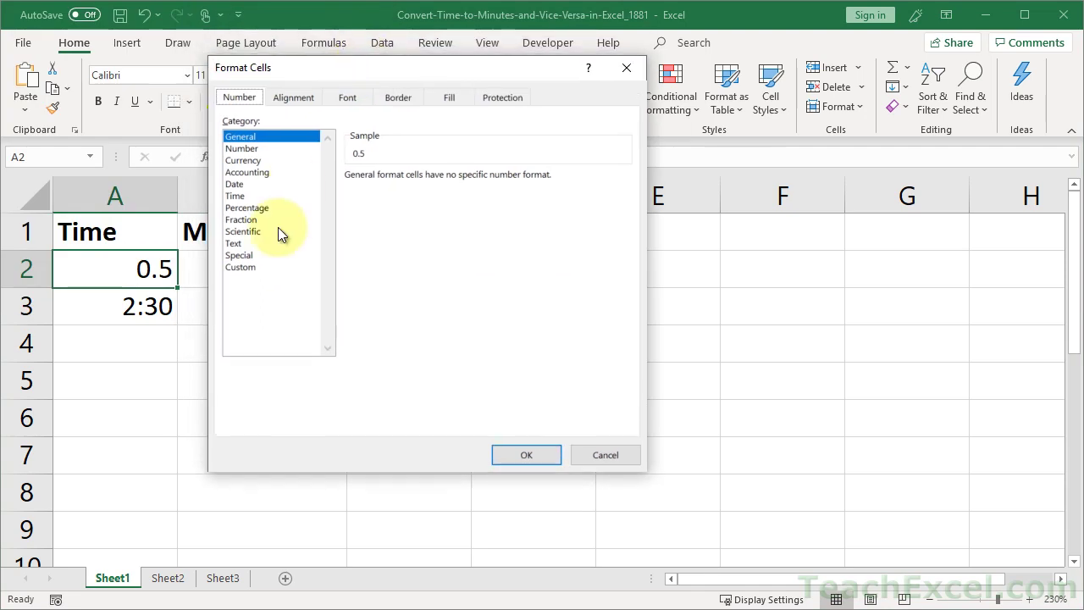
pyautogui.click(241, 267)
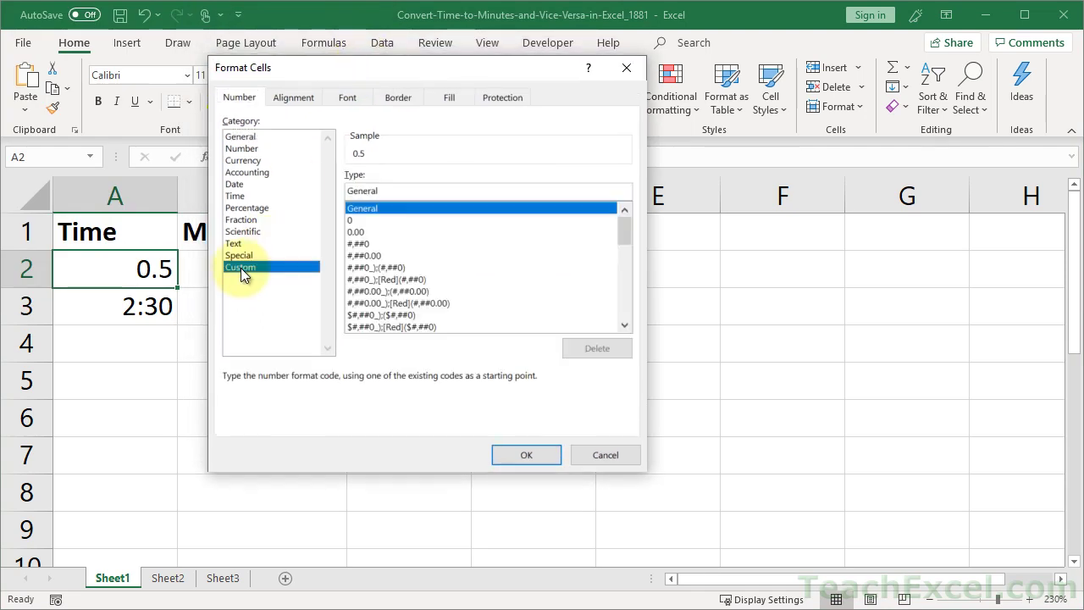
pyautogui.click(235, 196)
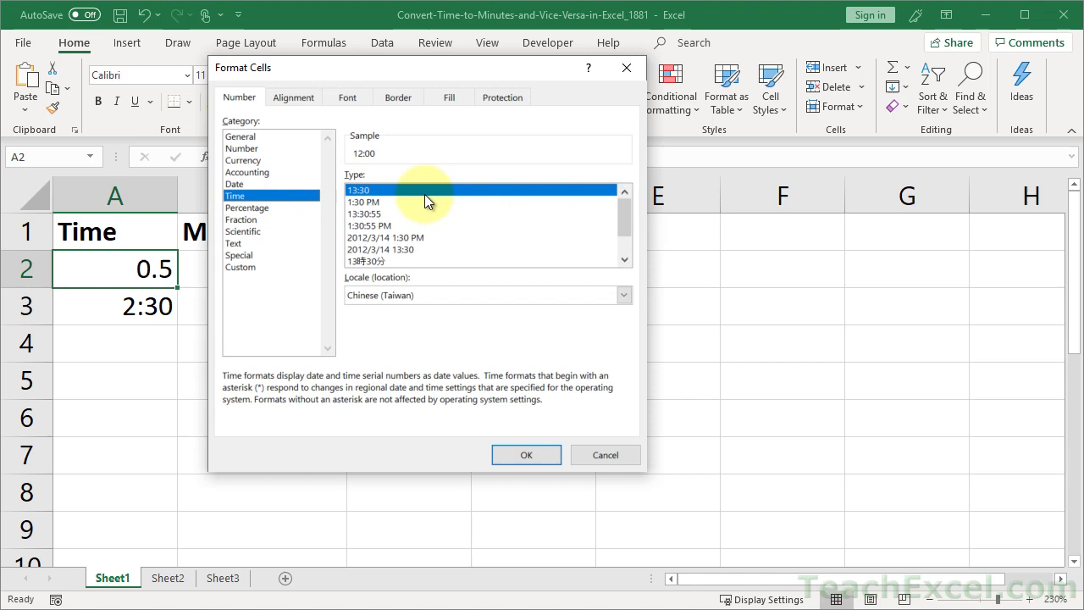
pyautogui.click(526, 458)
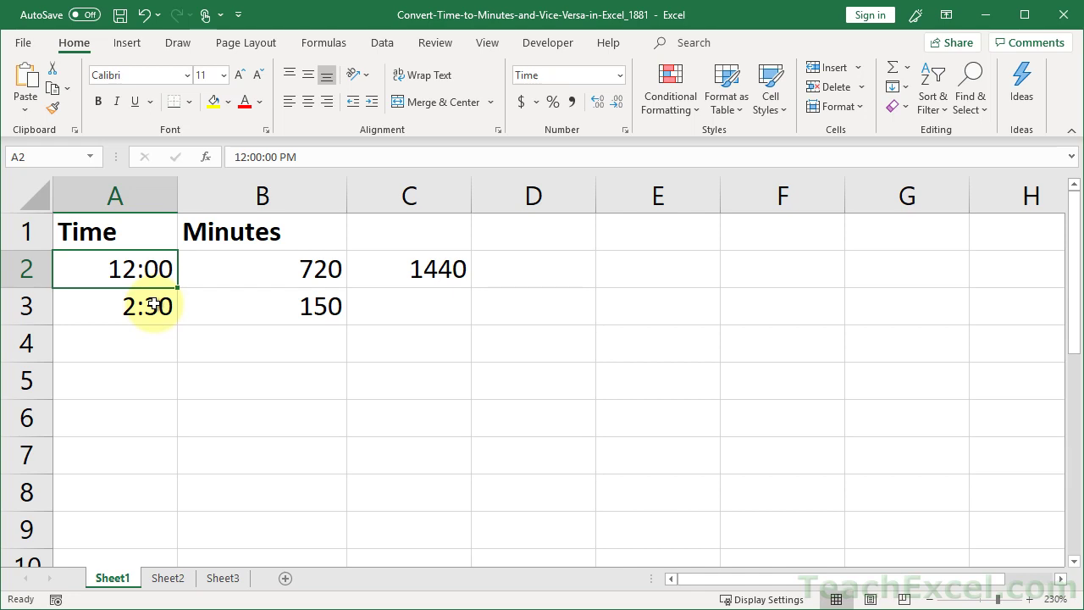
# Step: Undo the test values and number format changes in cell A2 to restore its original time entry
pyautogui.hotkey('ctrl', 'shift', '`')
pyautogui.write('1')
pyautogui.hotkey('ctrl', 'Return')
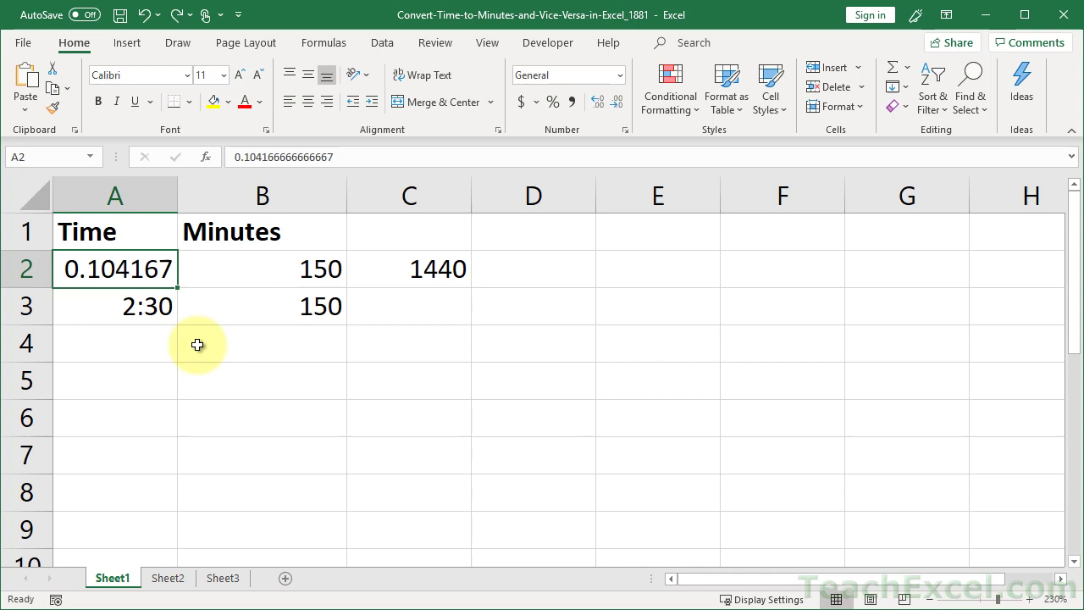
pyautogui.hotkey('ctrl', 'z')
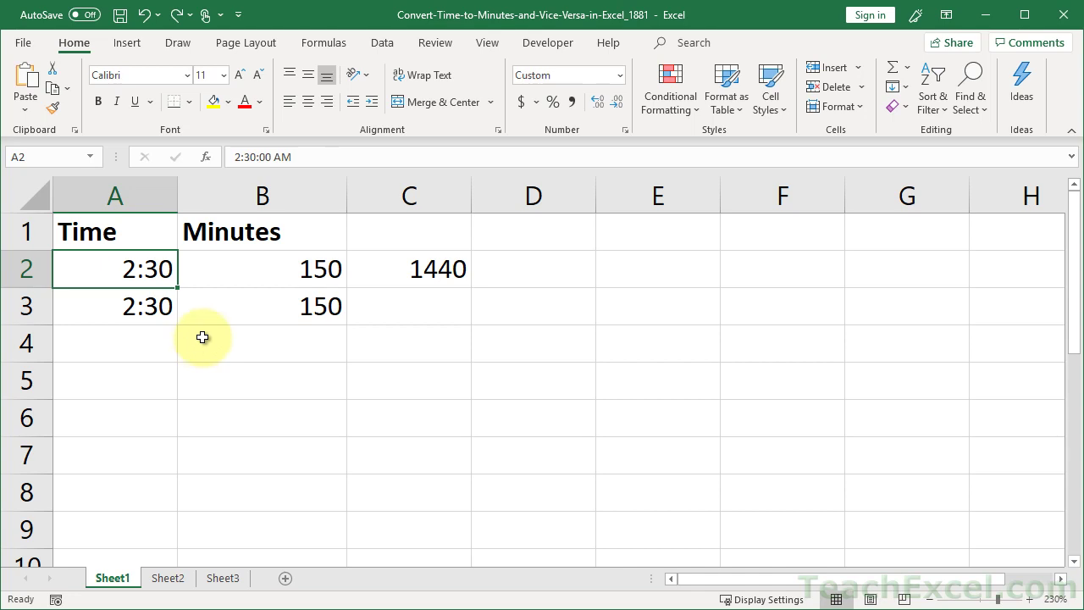
# Step: Examine the minutes value in cell B3 and the formula in cell A3 that converts it back to a time
pyautogui.click(271, 311)
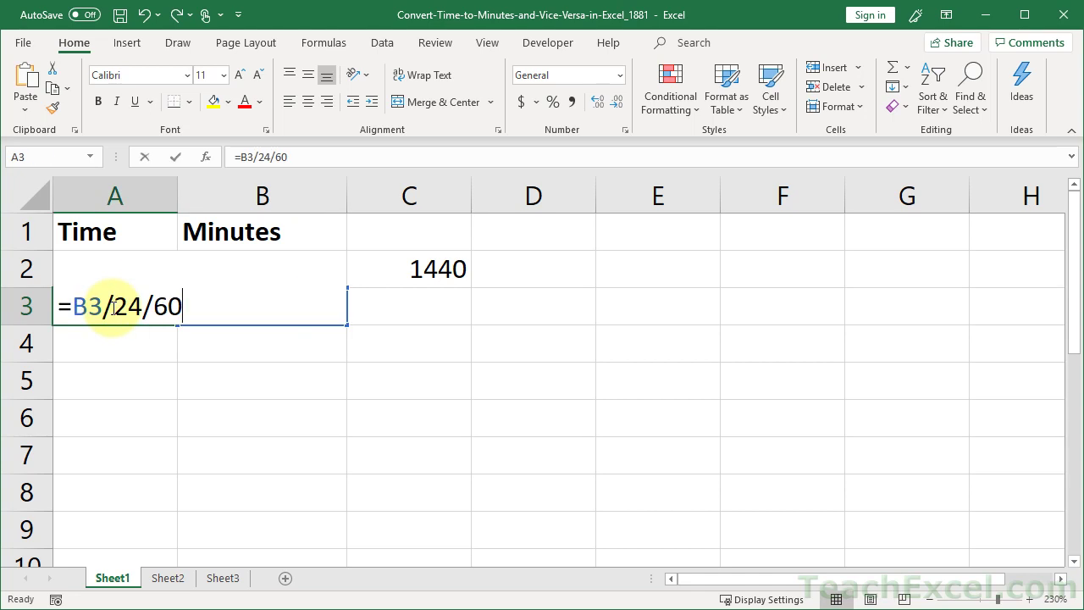
pyautogui.doubleClick(112, 307)
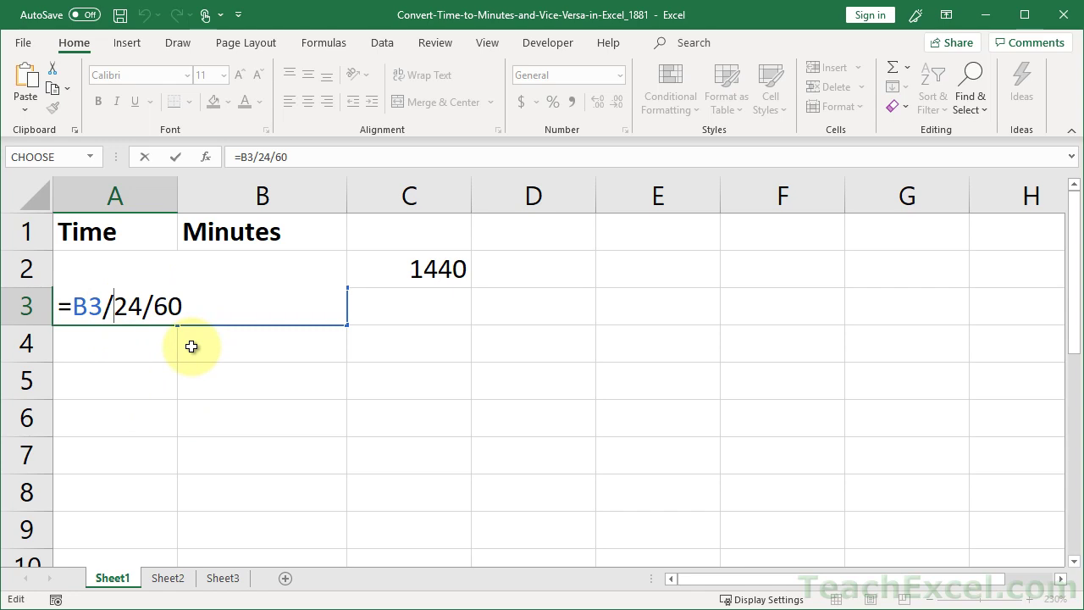
pyautogui.hotkey('ctrl', 'Return')
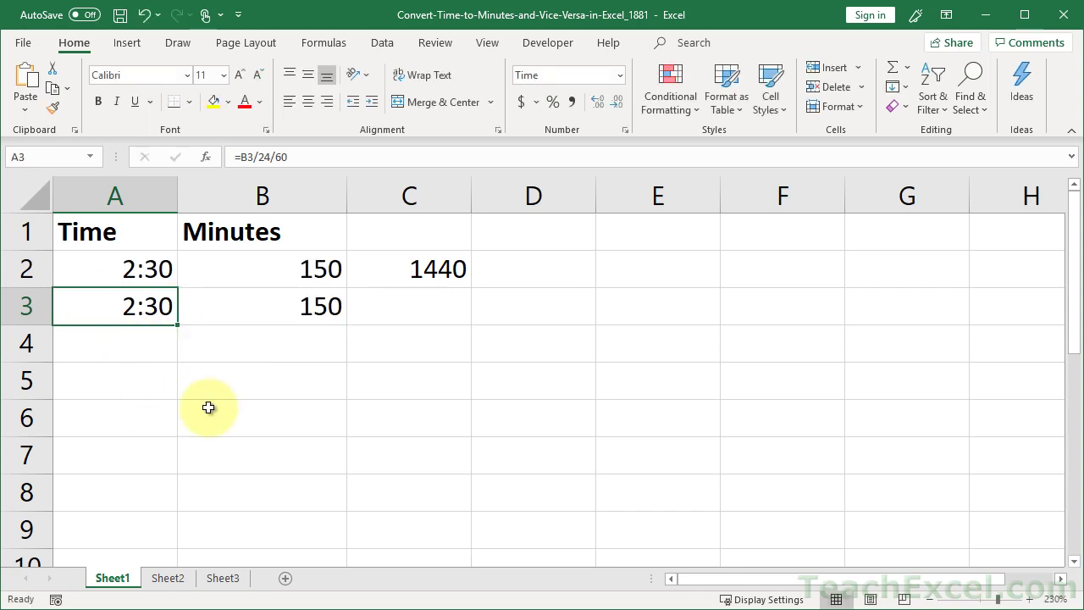